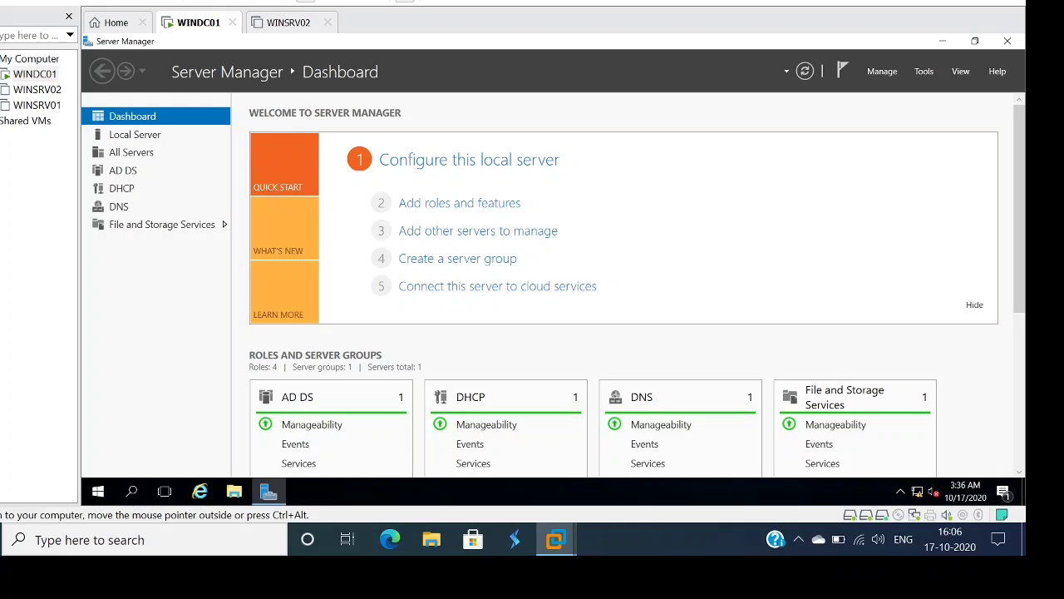
Open Local Disk (C:) in File Explorer on the WINDC01 server.
left_click(233, 492)
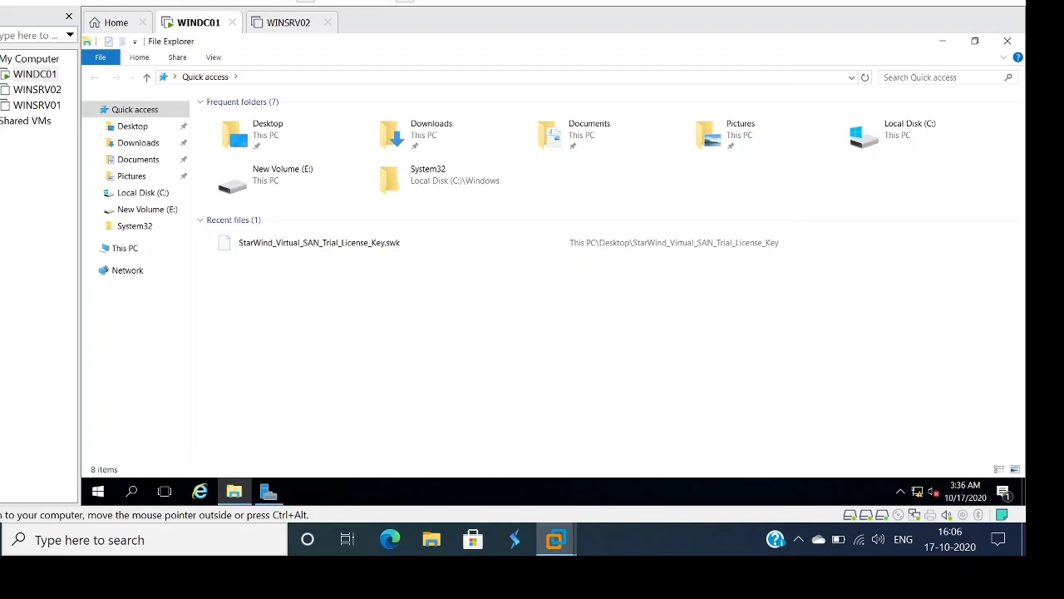
left_click(125, 248)
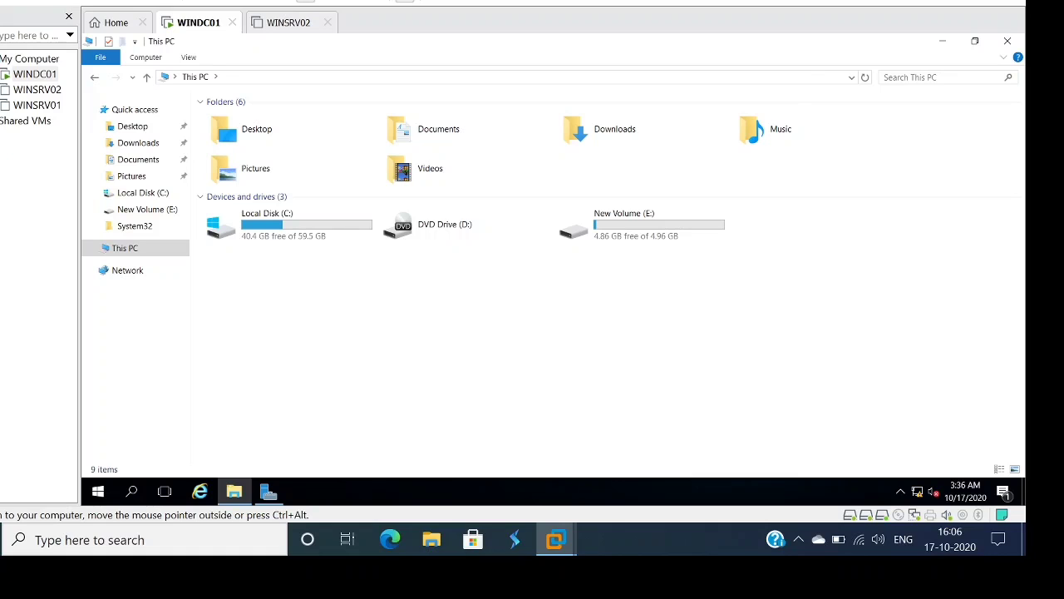
left_click(287, 224)
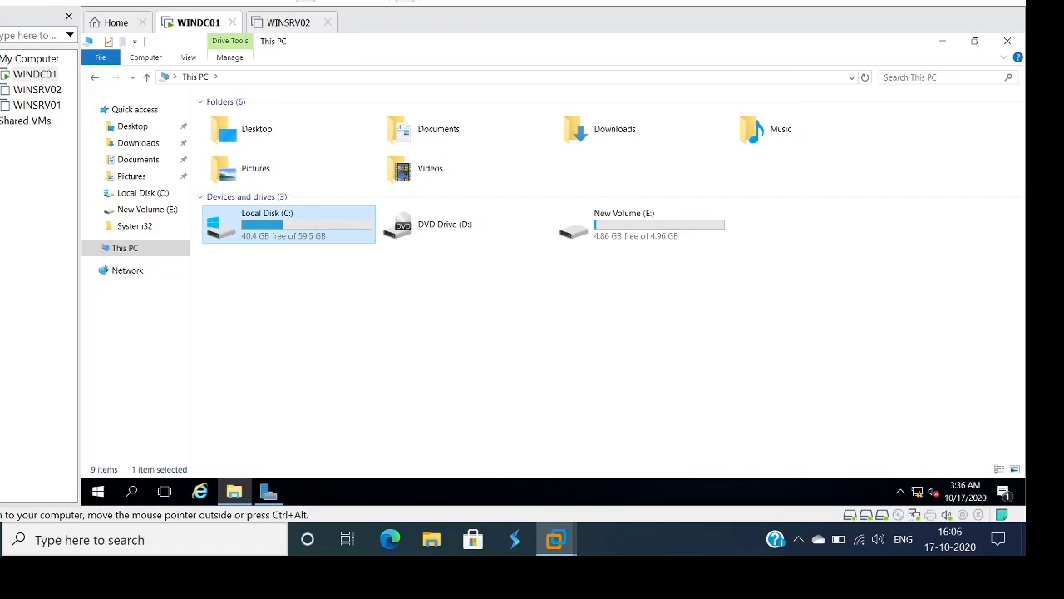
double_click(288, 236)
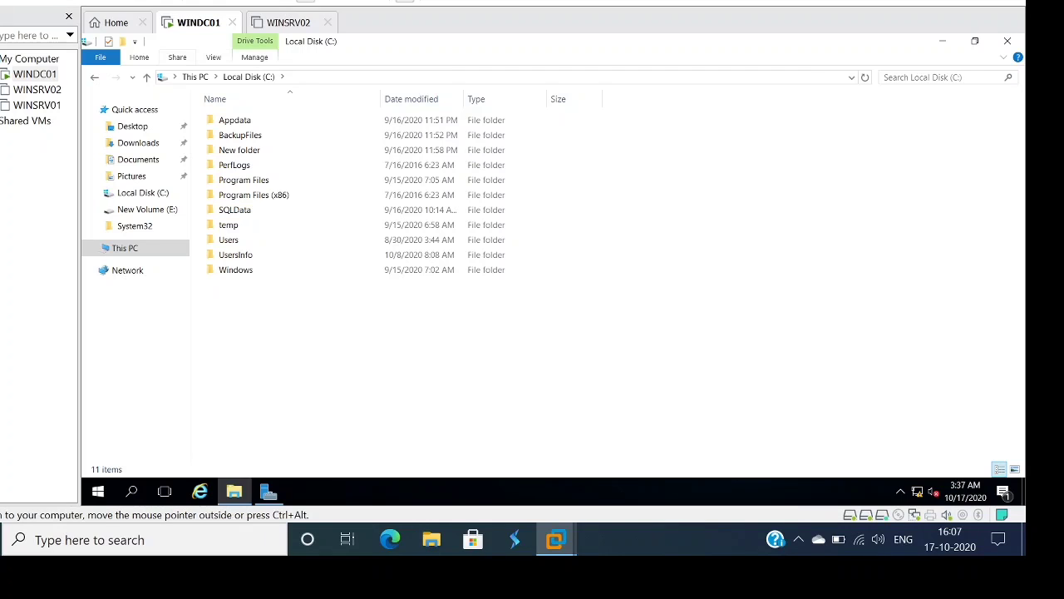
Configure the folder options to show hidden files, folders and drives and to stop hiding protected operating system files.
left_click(213, 56)
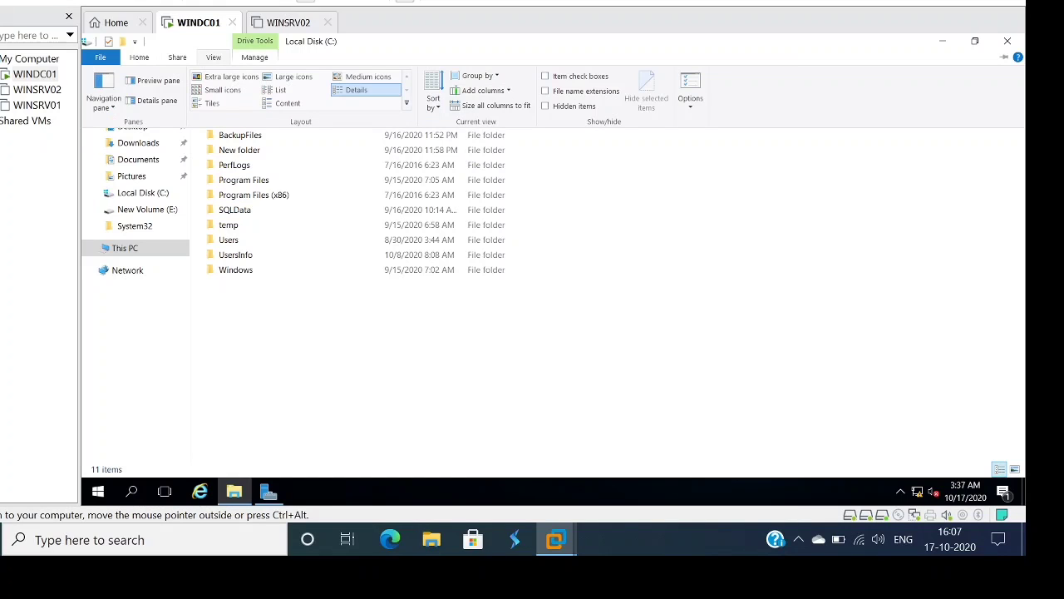
left_click(690, 106)
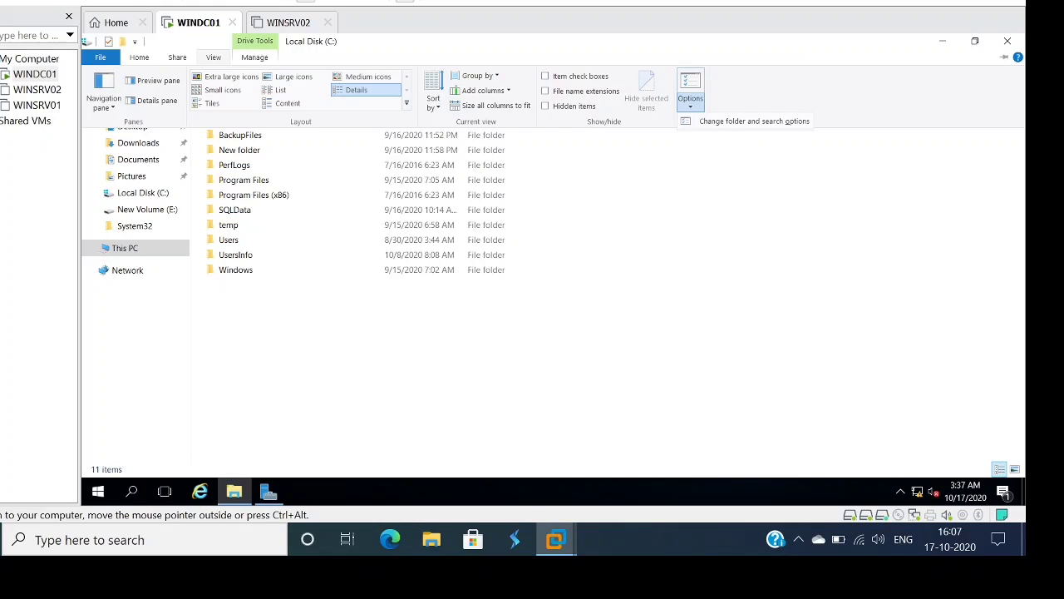
left_click(744, 120)
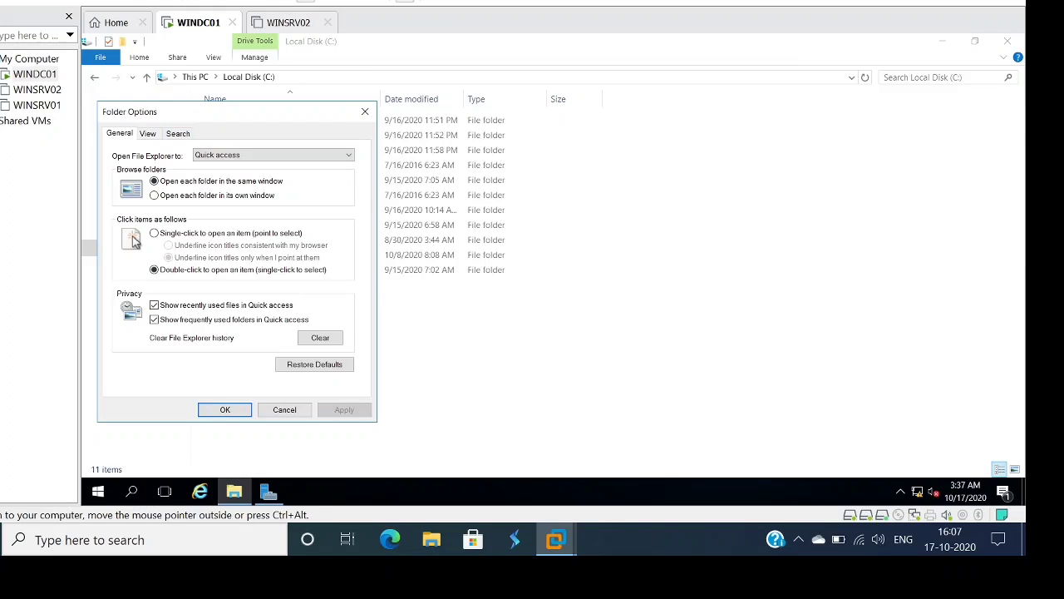
left_click(147, 133)
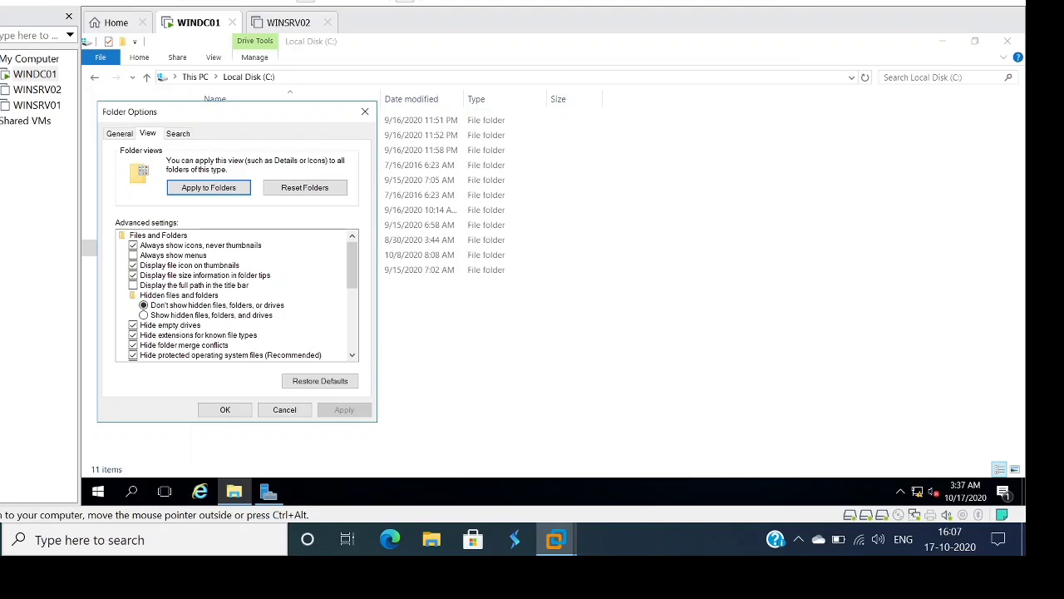
left_click(143, 315)
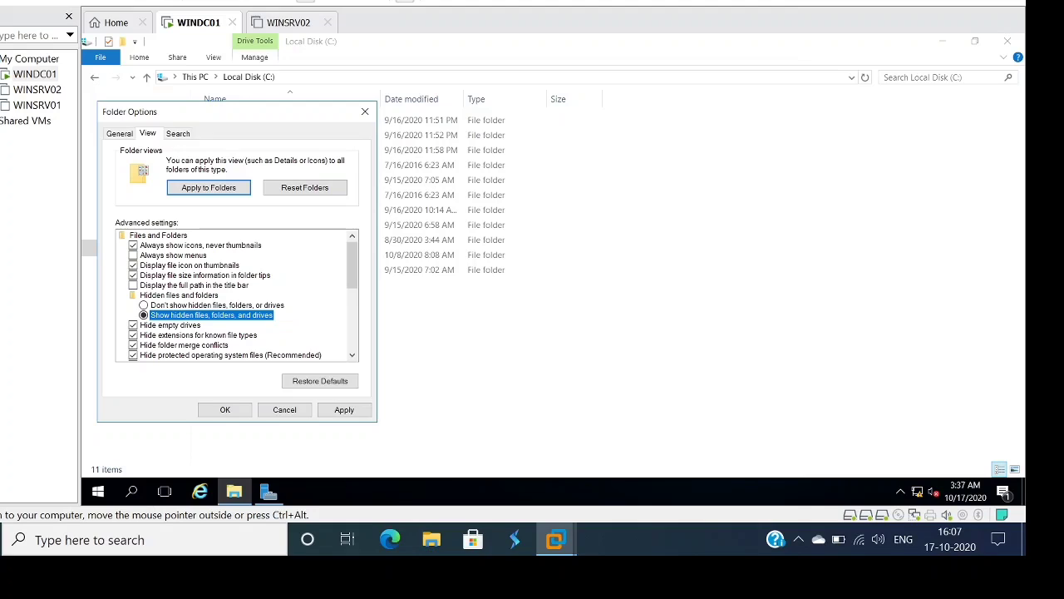
scroll(238, 295, "down", 1)
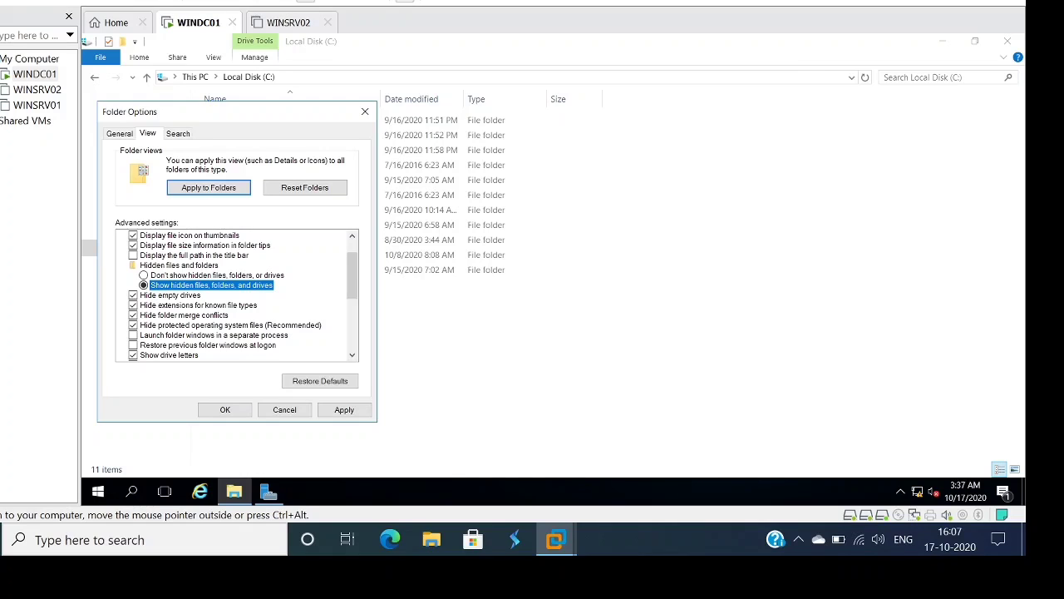
left_click(133, 325)
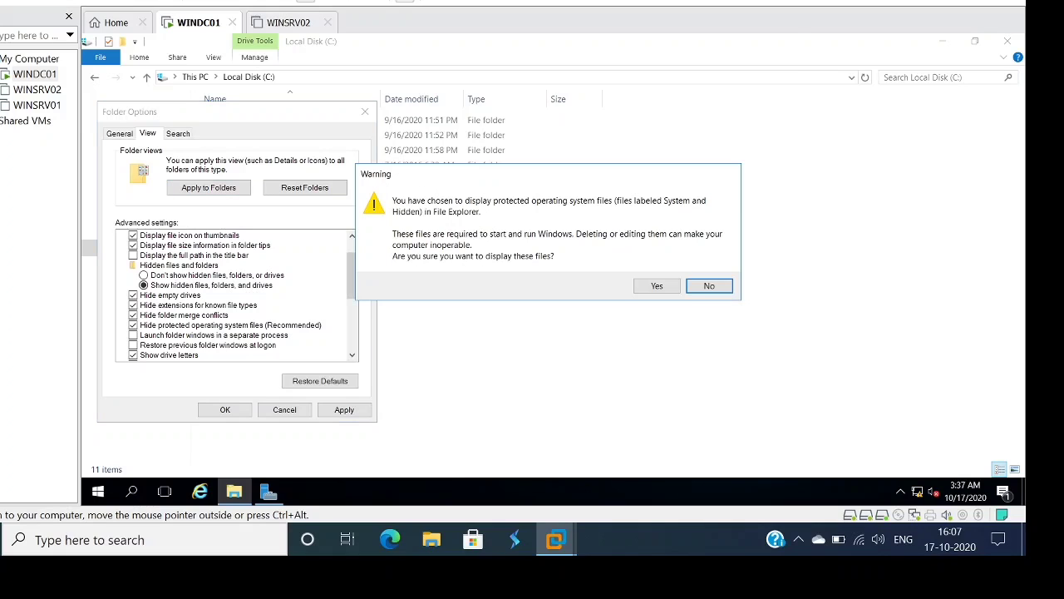
left_click(657, 286)
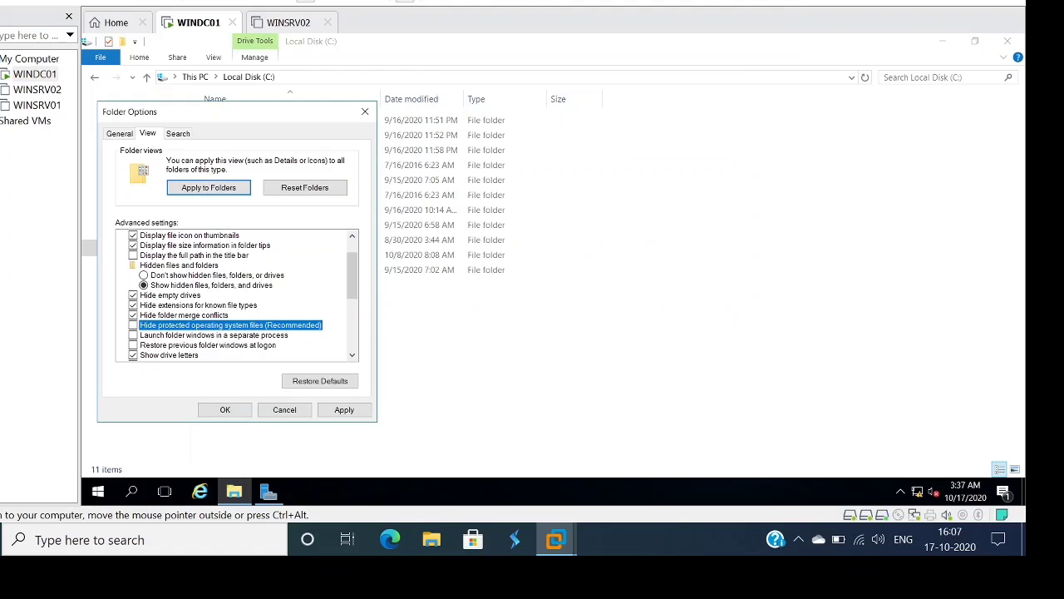
left_click(345, 409)
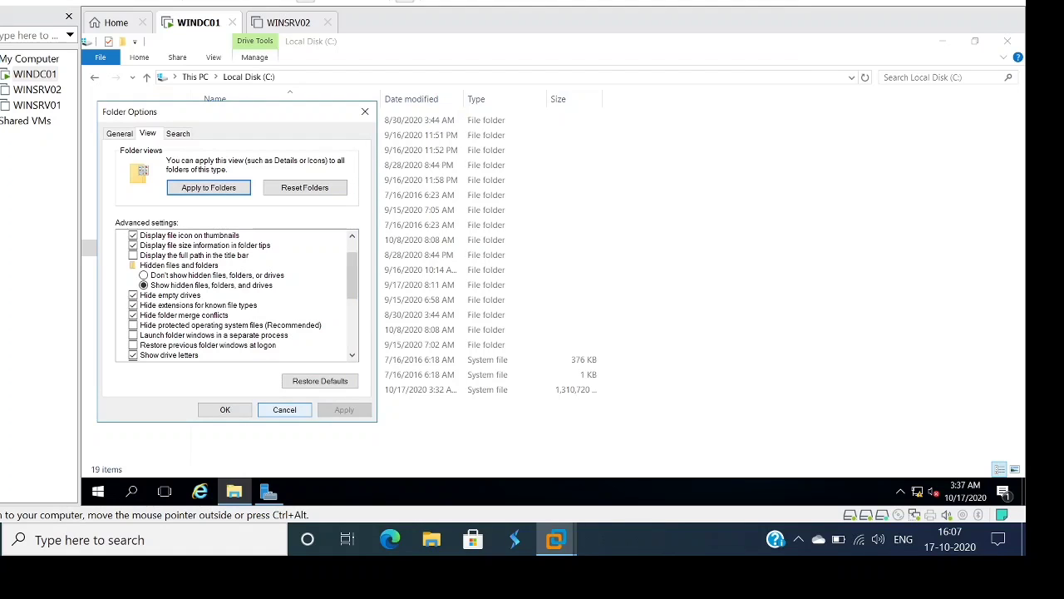
left_click(224, 409)
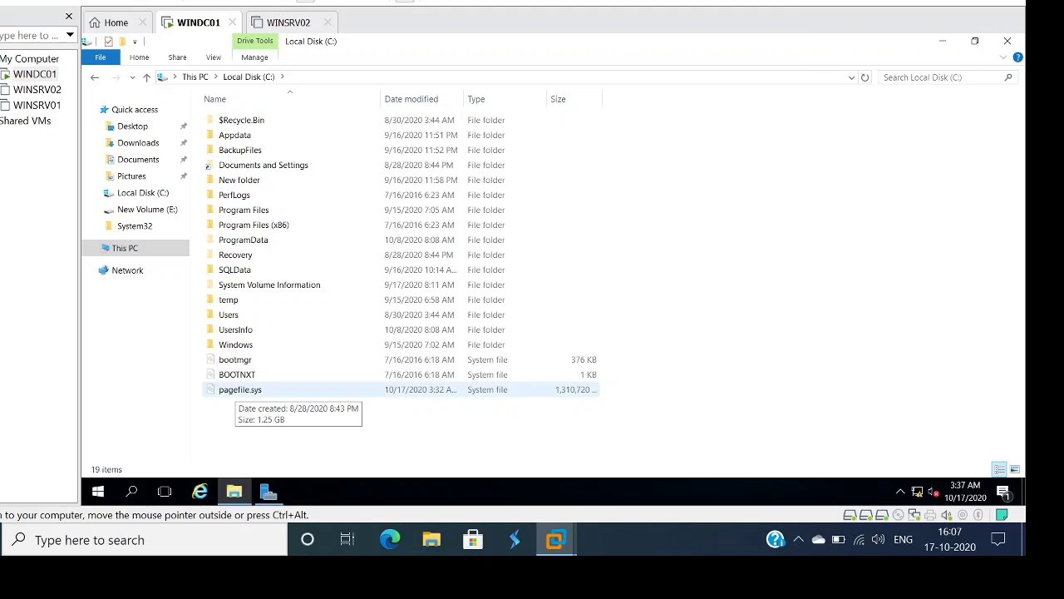
Examine the properties of pagefile.sys on the C: drive, then close them.
left_click(237, 389)
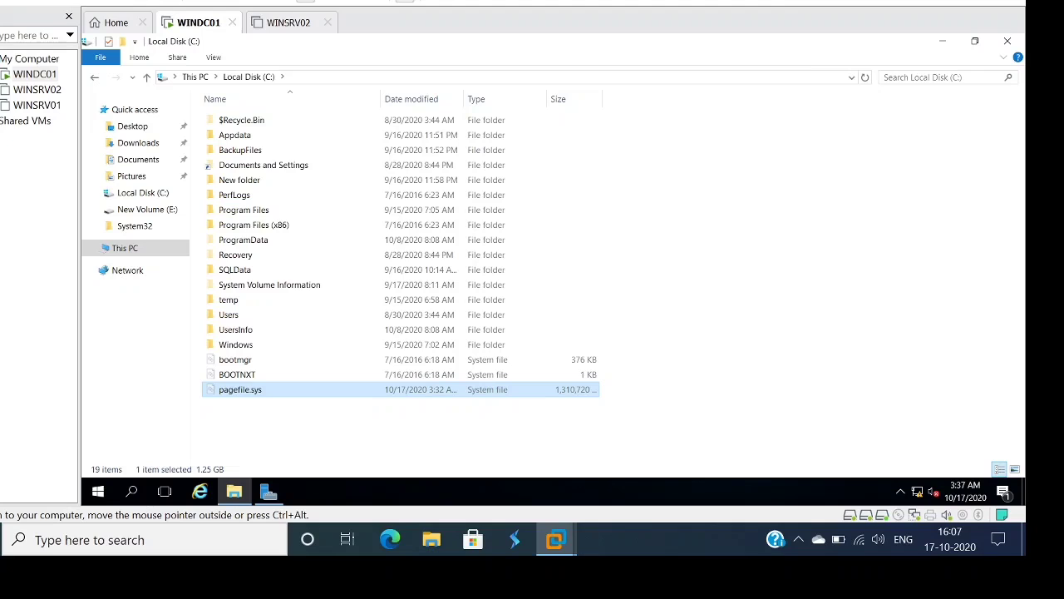
right_click(241, 389)
left_click(277, 380)
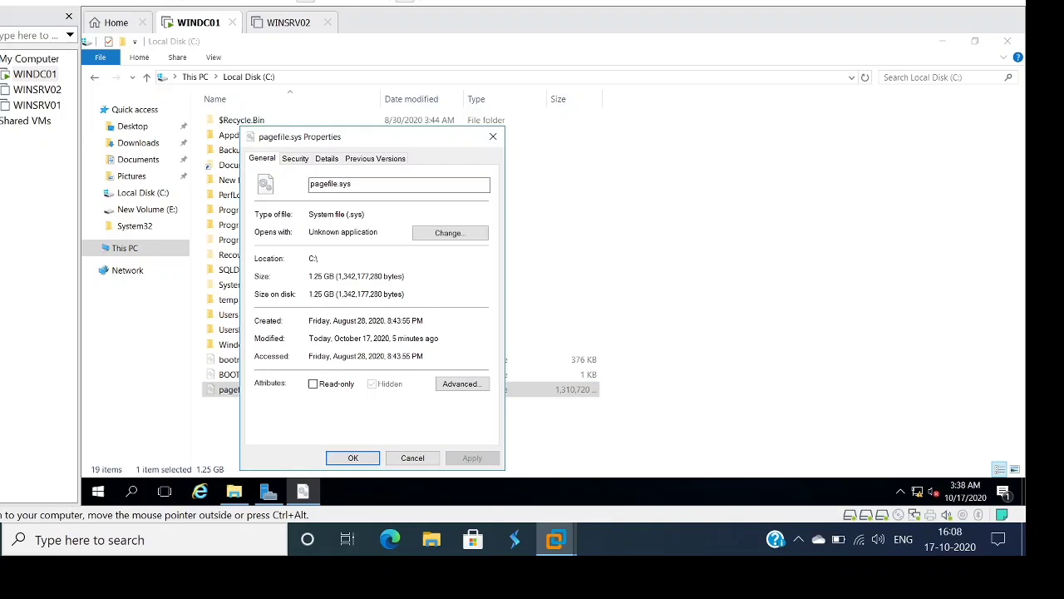
left_click(353, 457)
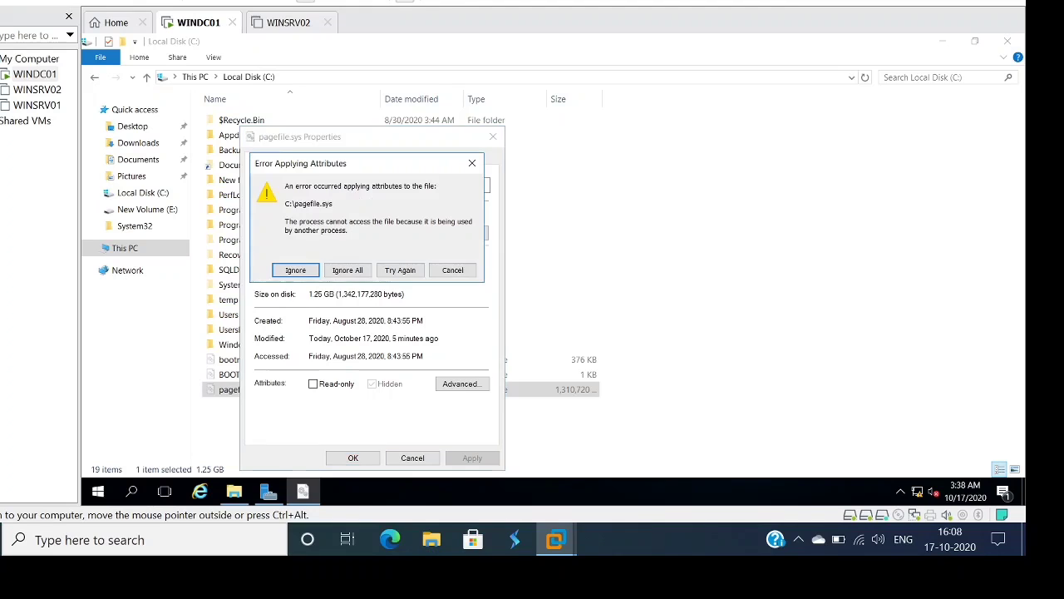
left_click(452, 270)
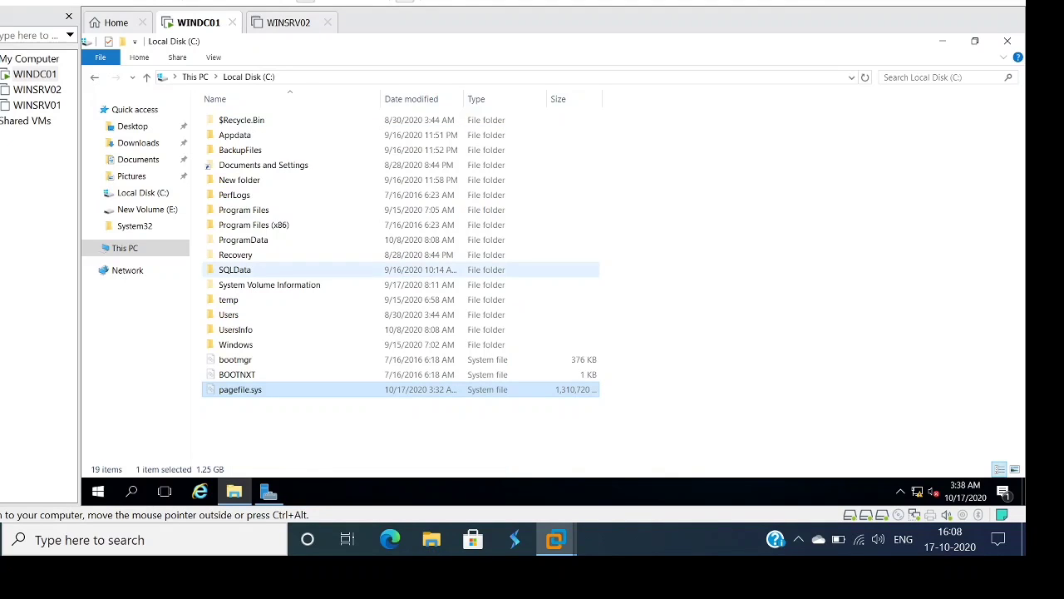
key("Escape")
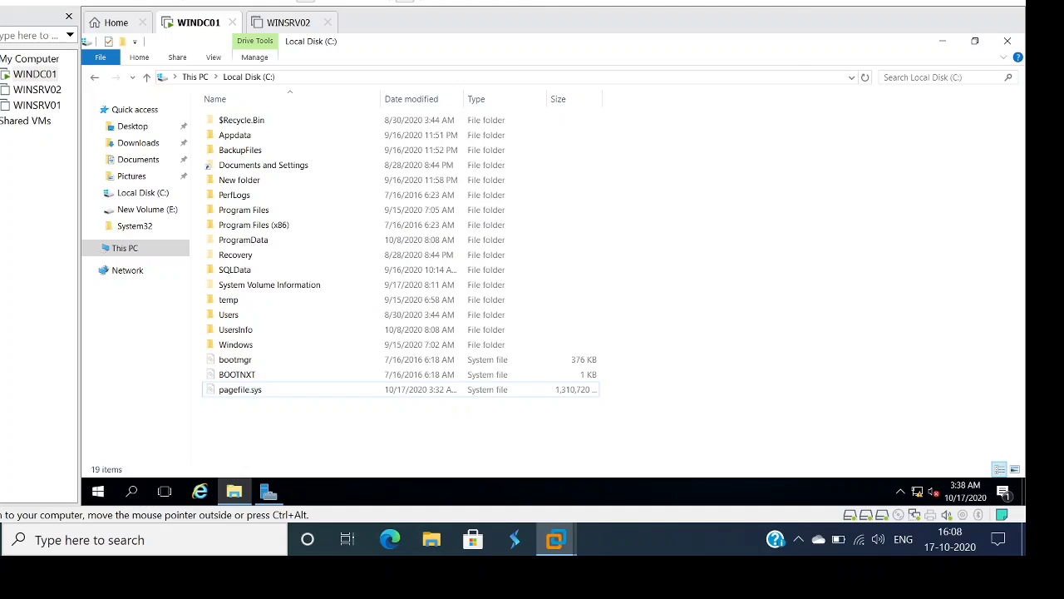
Open the computer's virtual memory settings from the advanced performance options.
left_click(125, 248)
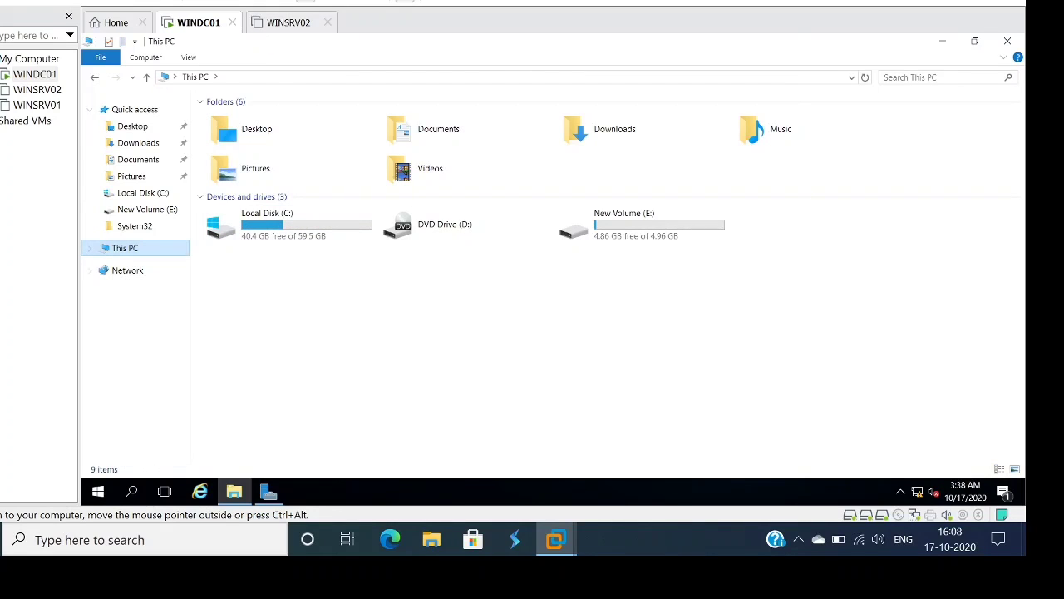
right_click(157, 249)
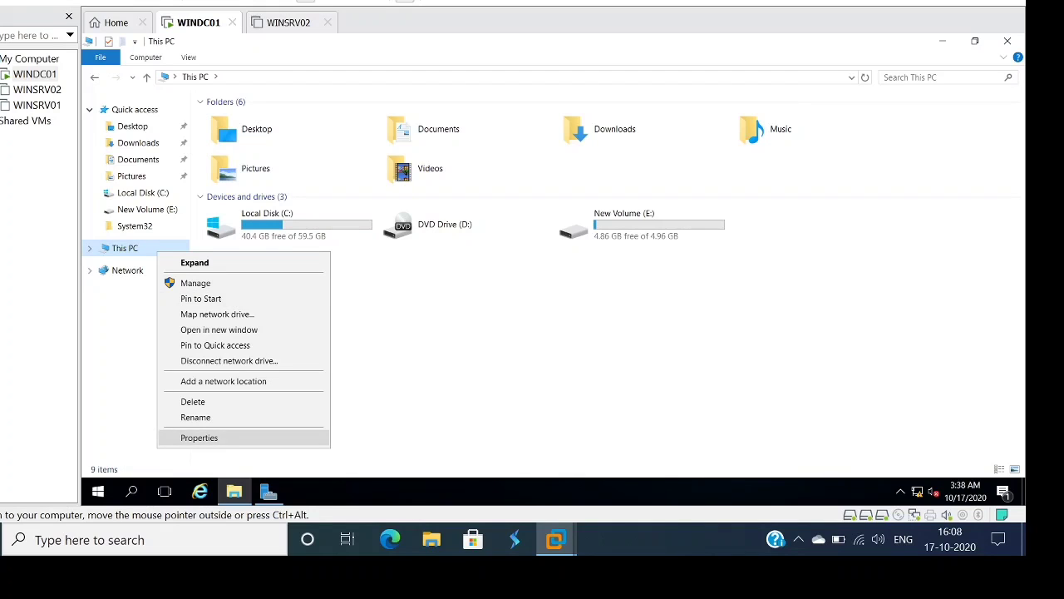
left_click(199, 437)
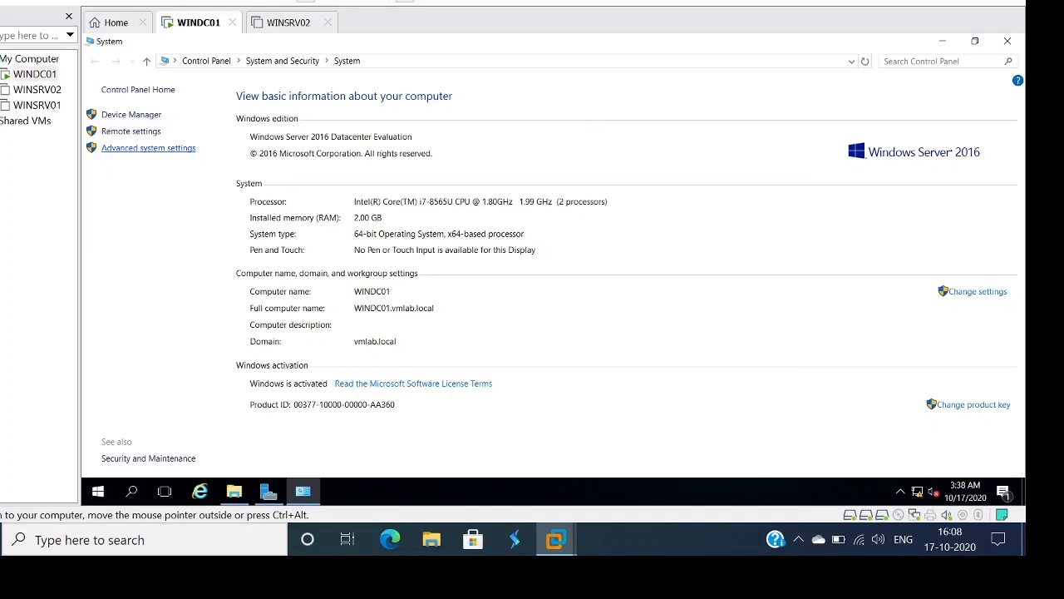
left_click(148, 147)
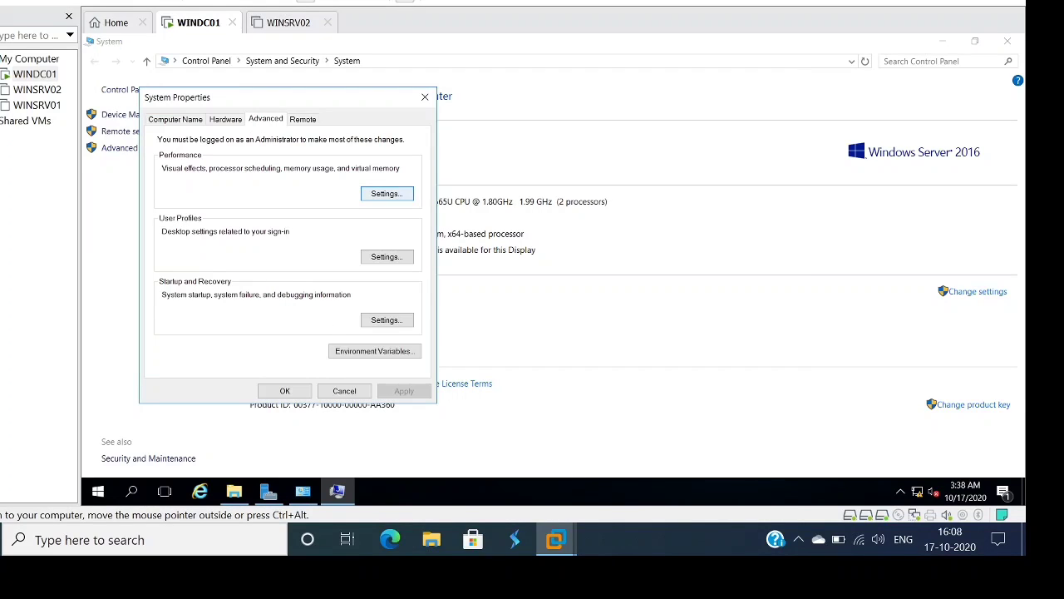
left_click(387, 193)
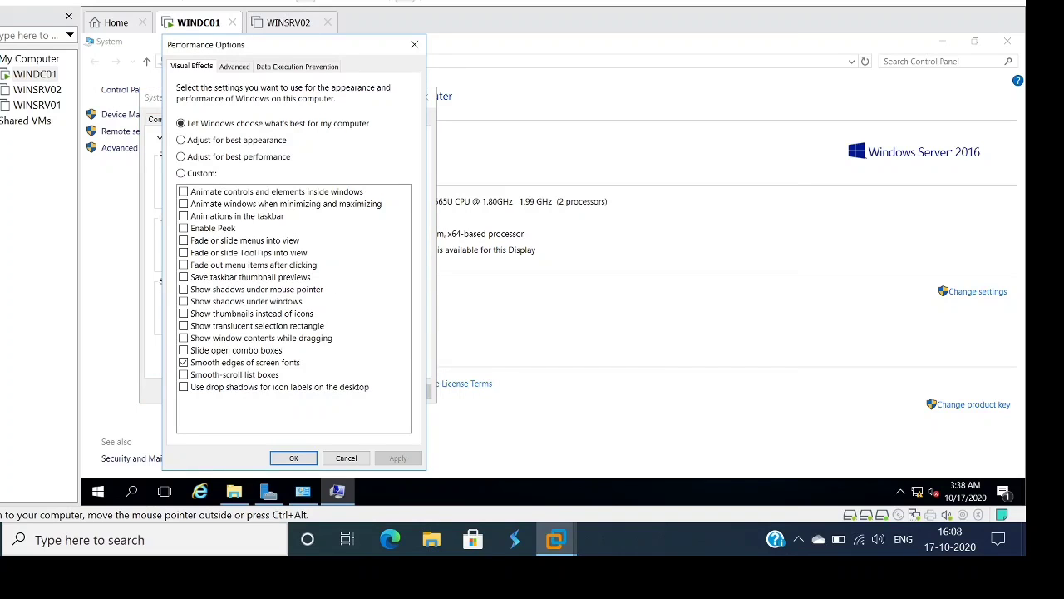
left_click(234, 66)
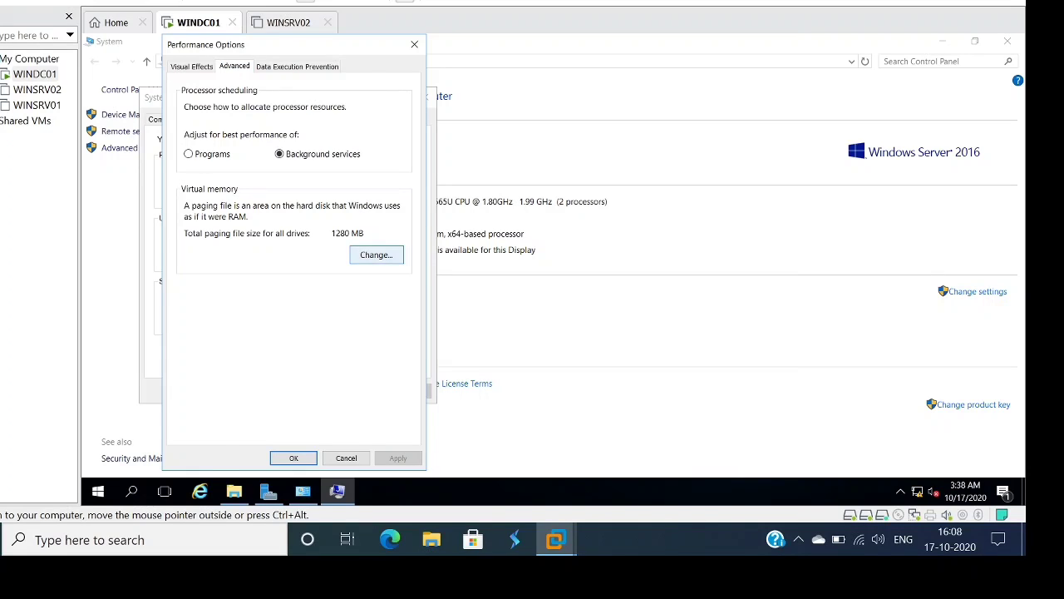
left_click(376, 254)
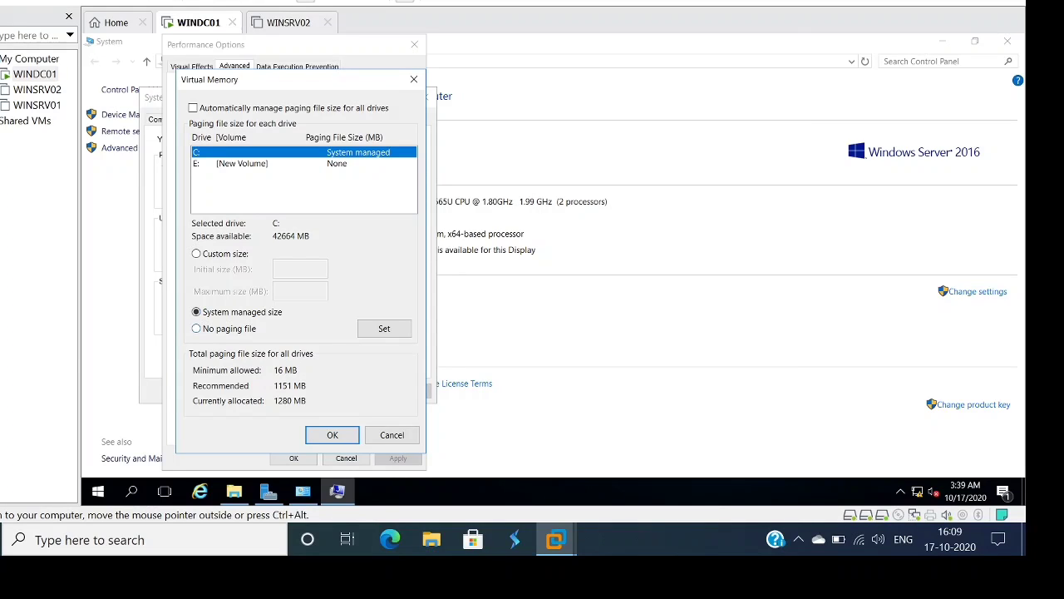
Set drive C: to have no paging file and accept the warning.
left_click(196, 328)
left_click(384, 329)
left_click(610, 325)
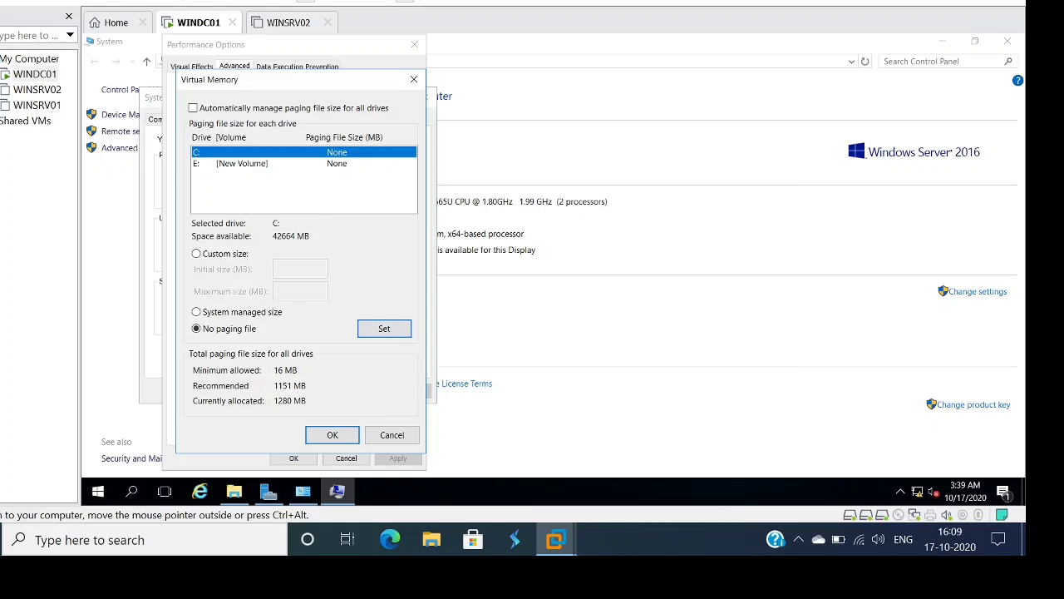
Give drive E: a system managed paging file size and confirm the virtual memory changes.
left_click(242, 163)
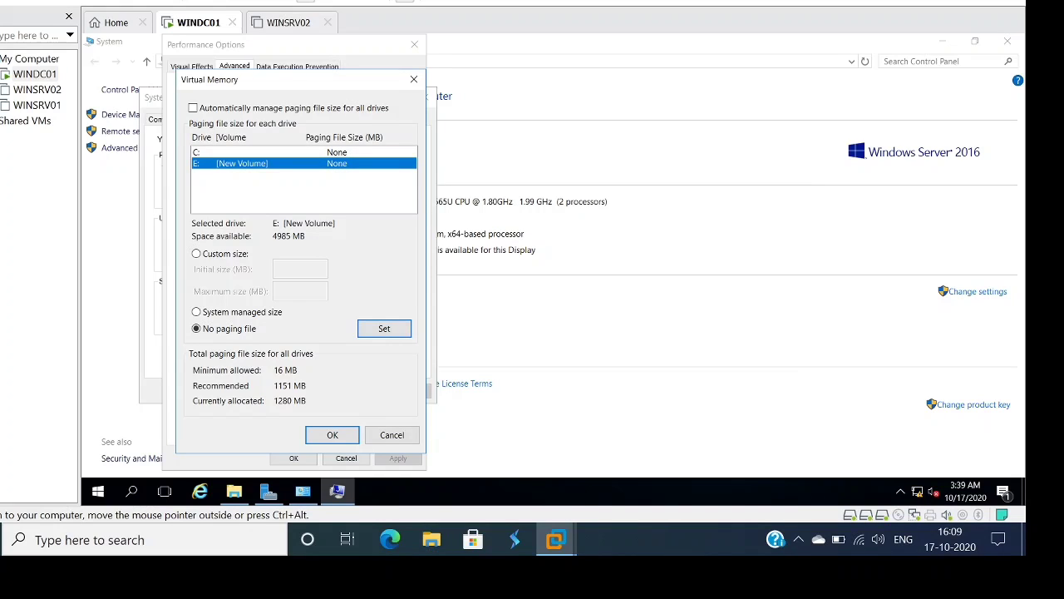
left_click(196, 312)
left_click(384, 328)
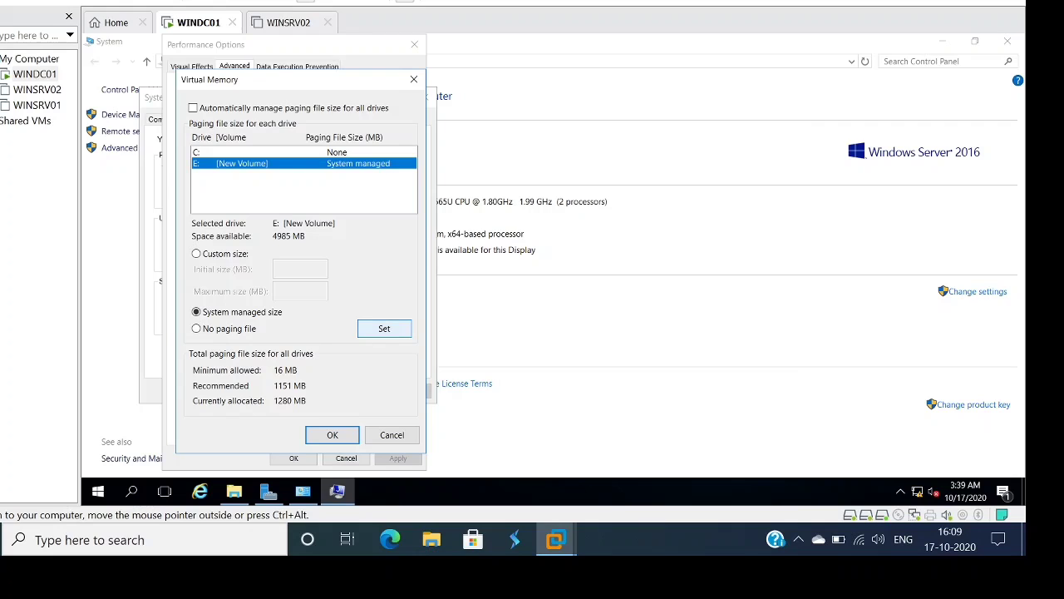
left_click(331, 435)
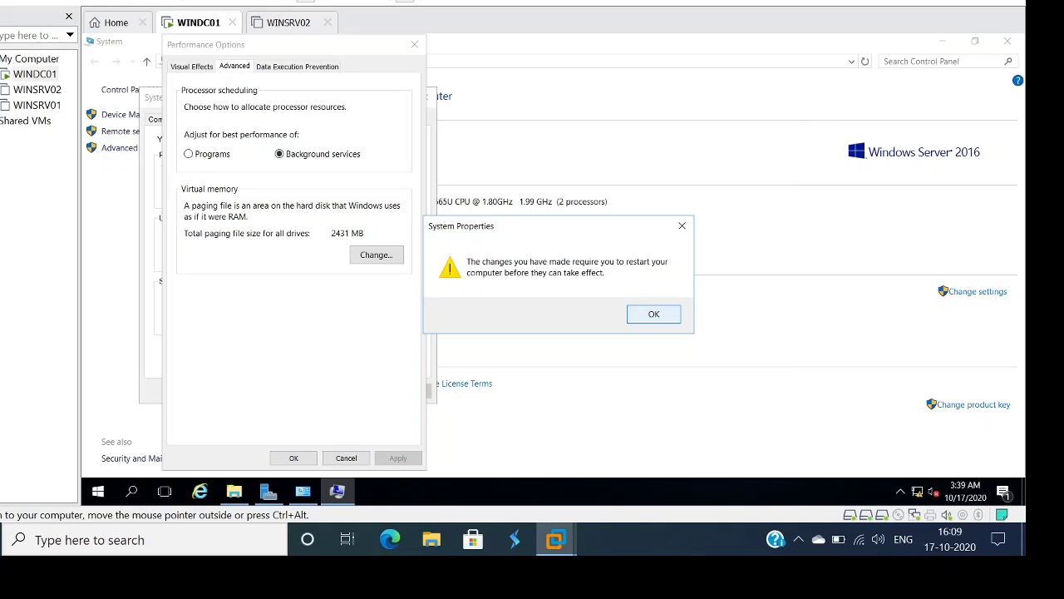
key("Return")
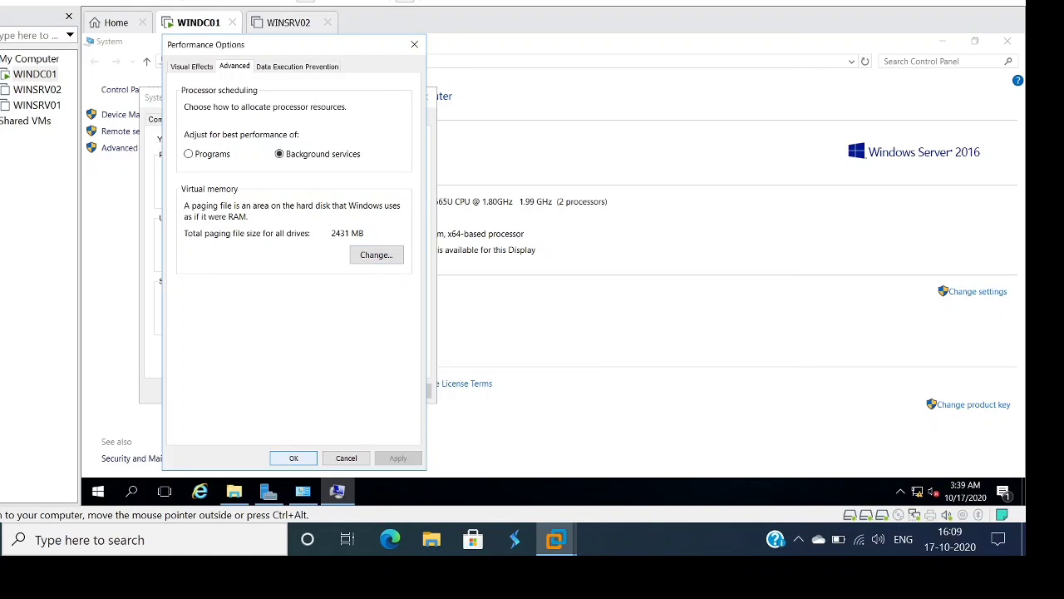
Accept the performance options and system properties, and restart the server to apply the paging file change.
left_click(294, 458)
left_click(284, 390)
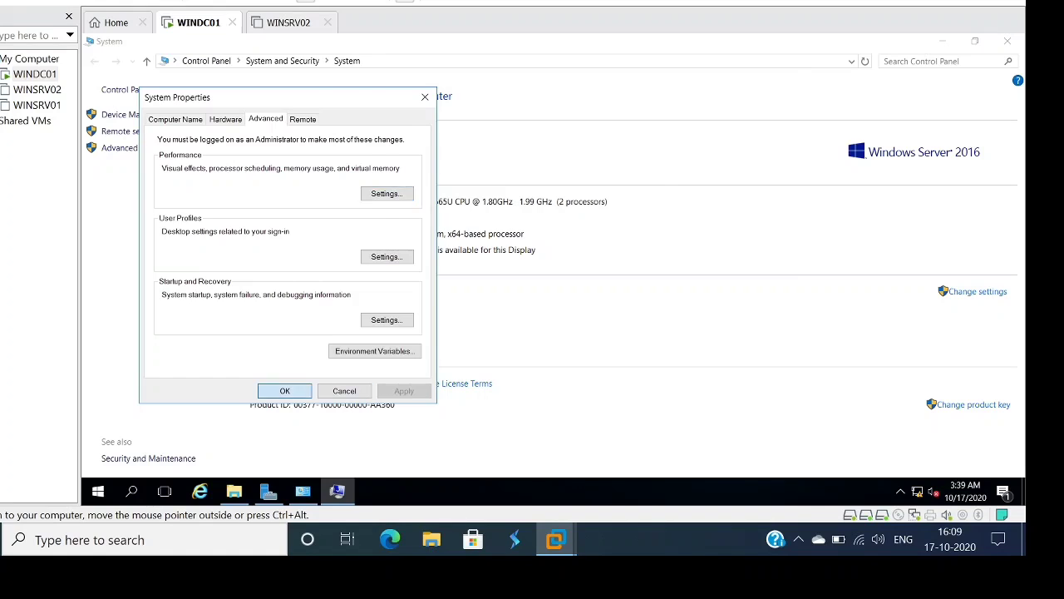
left_click(553, 277)
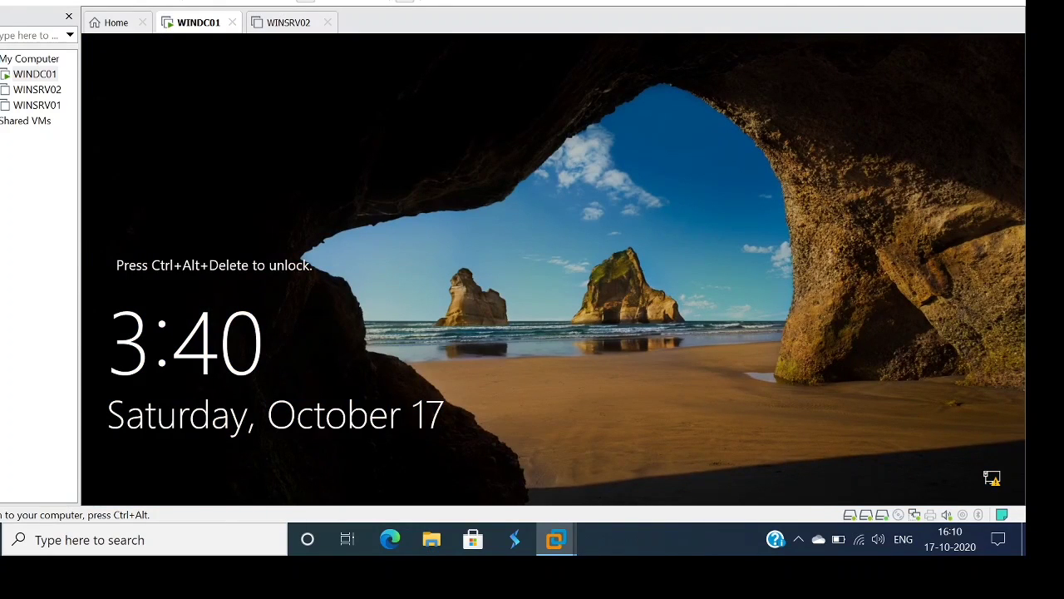
Unlock the WINDC01 virtual machine by sending it Ctrl+Alt+Del and sign in with the account password.
key("ctrl+alt")
left_click(65, 2)
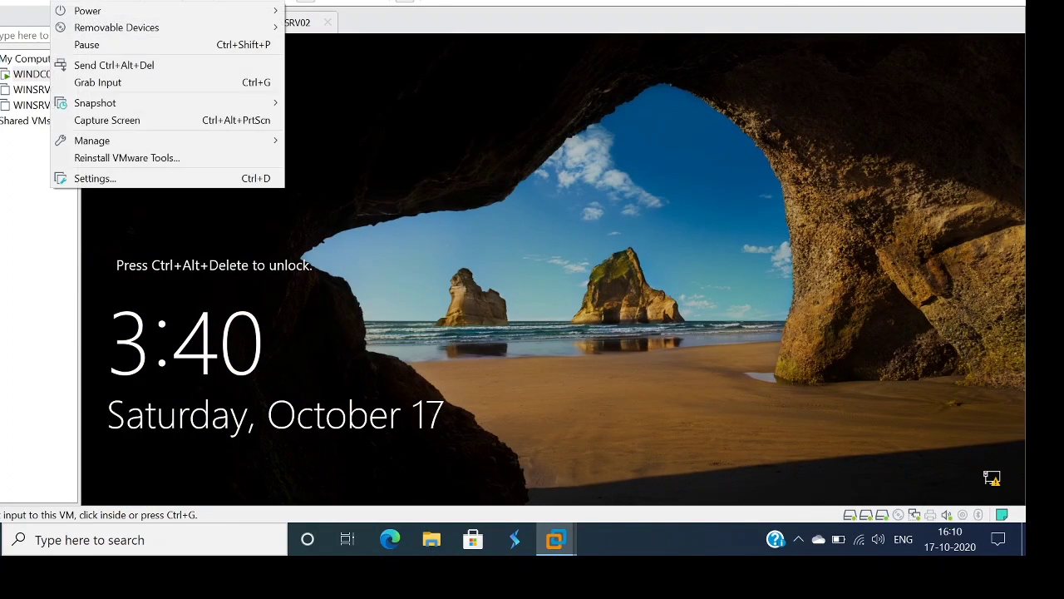
key("Return")
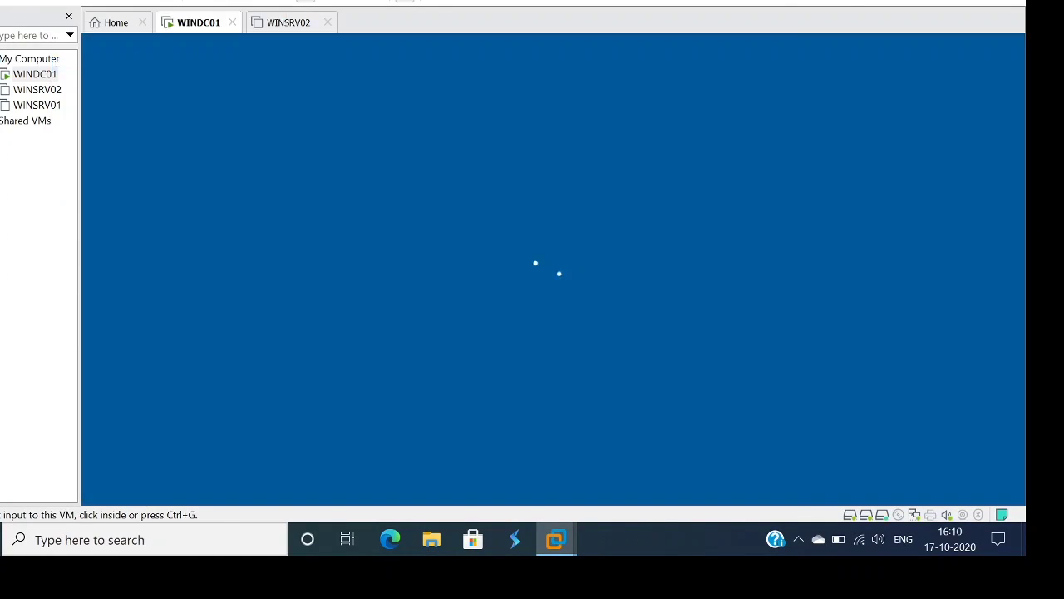
type("•••••••••••")
key("Return")
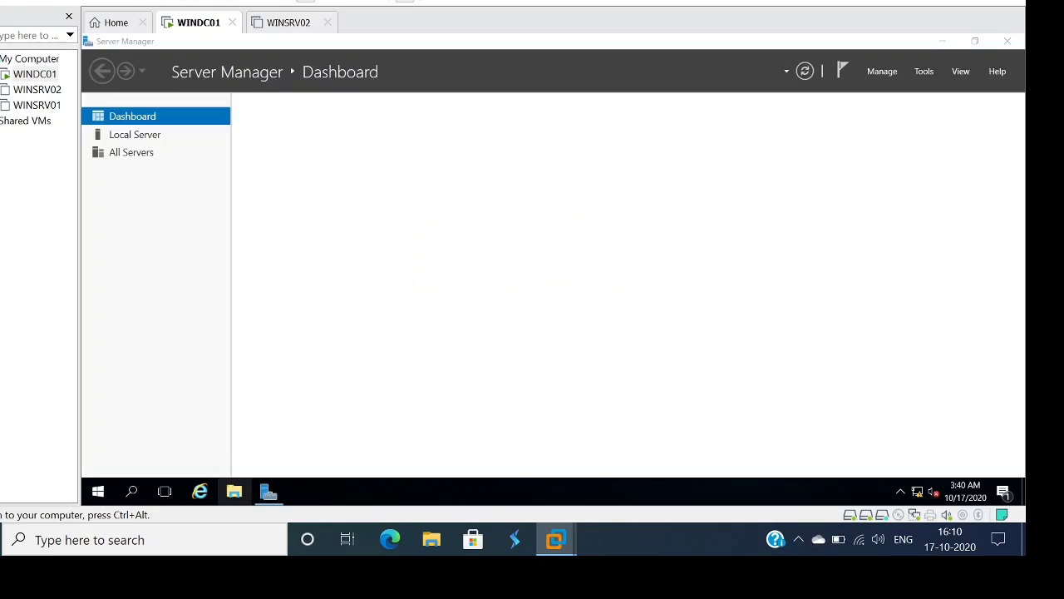
Open Local Disk (C:) in File Explorer and check its root files for pagefile.sys.
key("super+e")
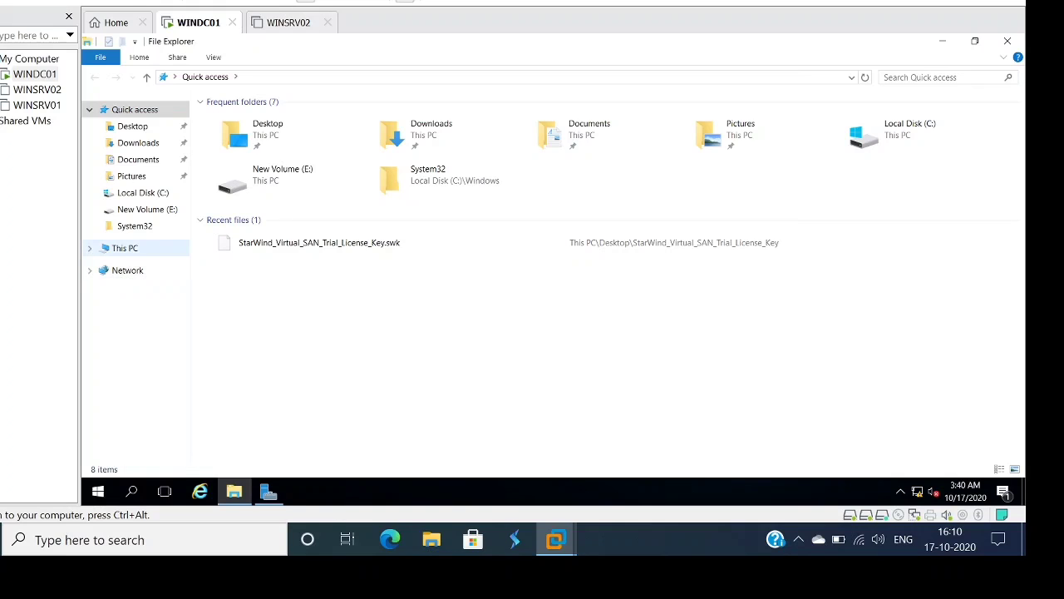
left_click(124, 248)
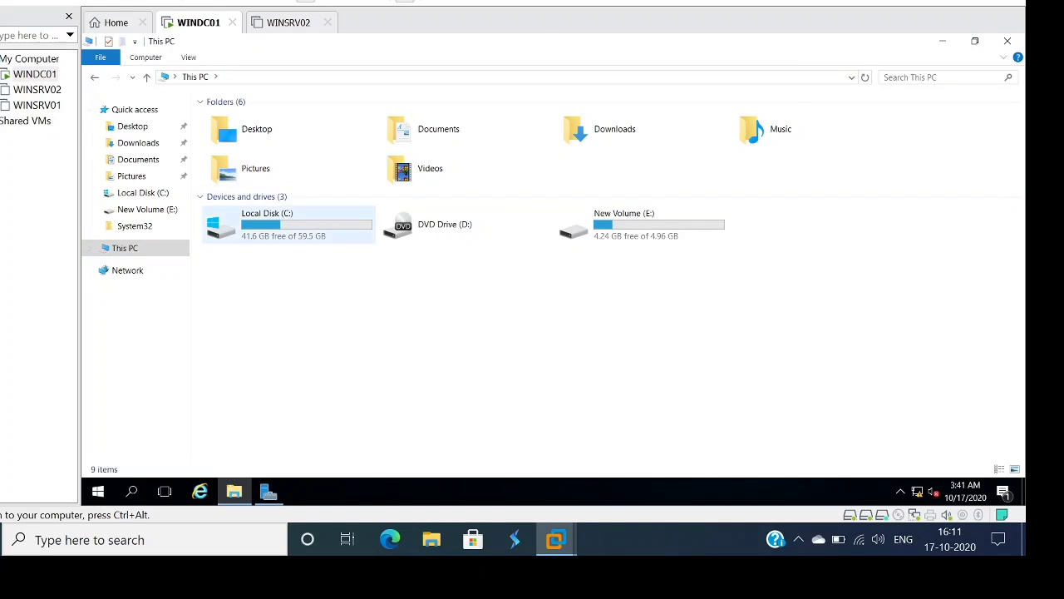
double_click(266, 222)
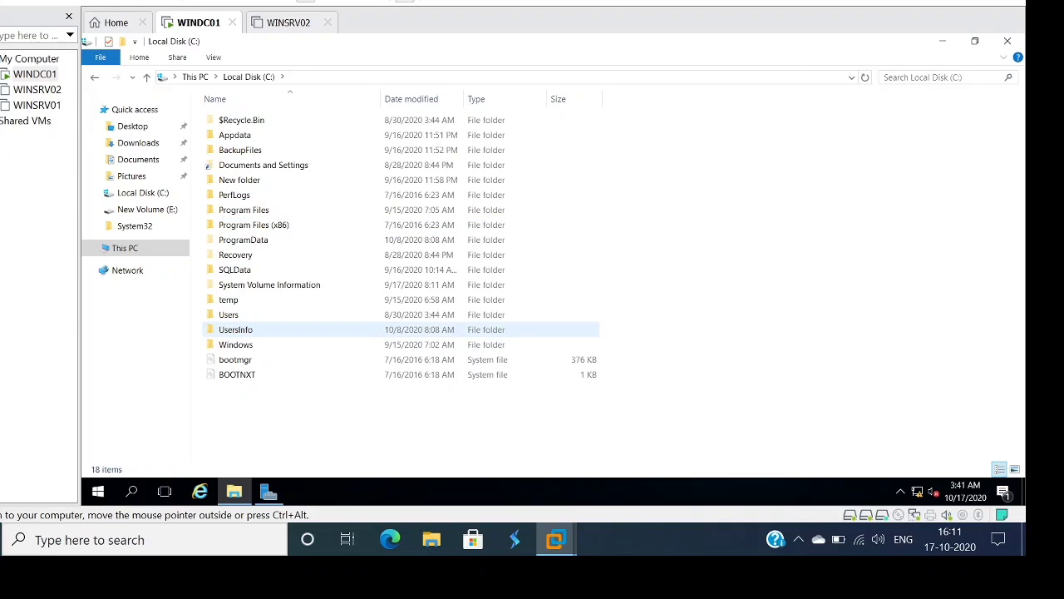
left_click_drag(365, 269, 366, 379)
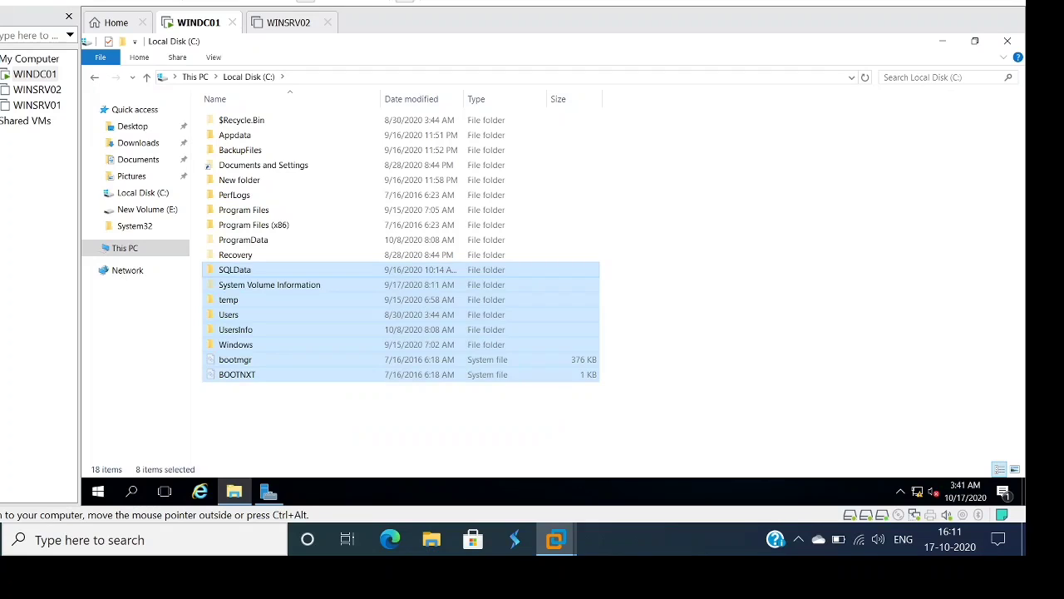
left_click(399, 415)
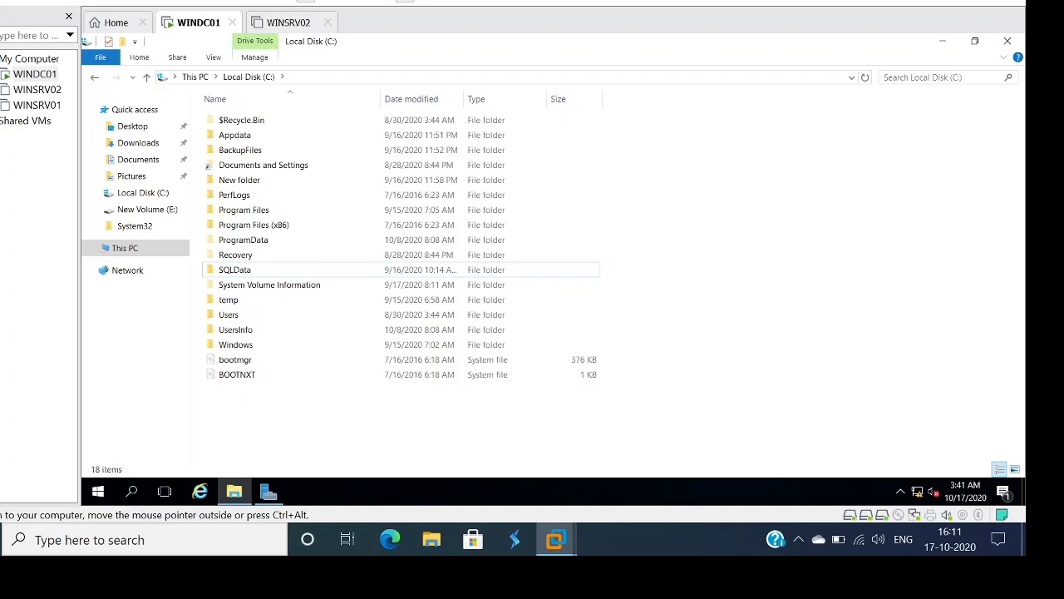
Open New Volume (E:) from This PC and bring up the available actions for pagefile.sys.
left_click(125, 247)
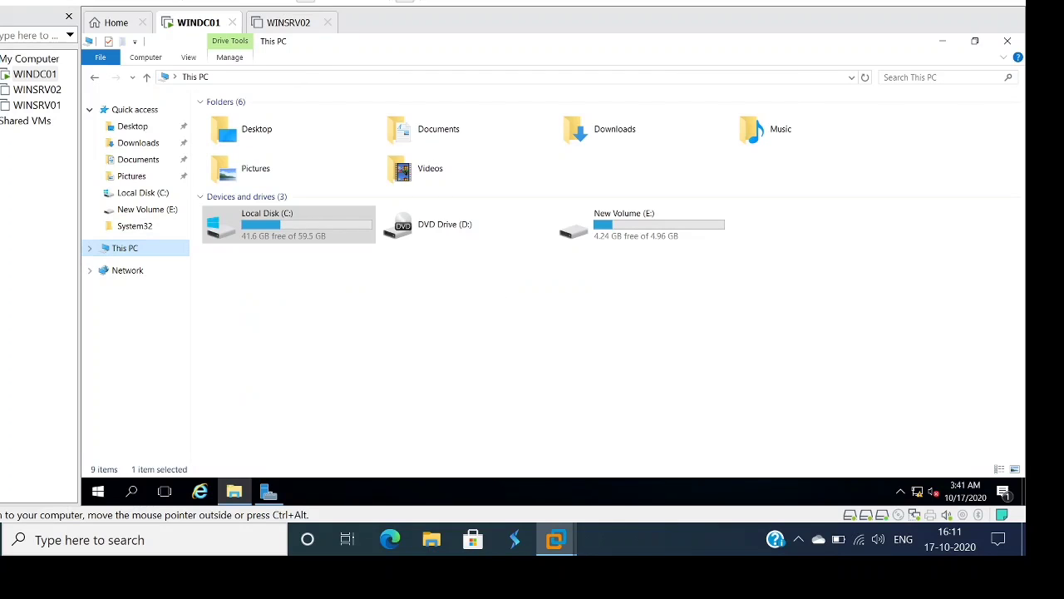
double_click(632, 223)
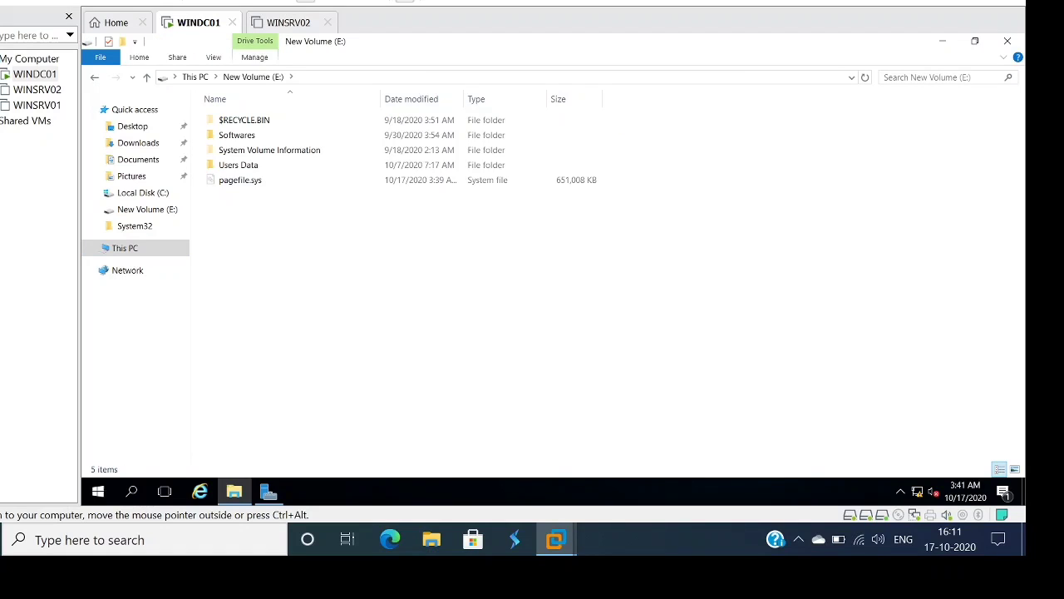
left_click(240, 180)
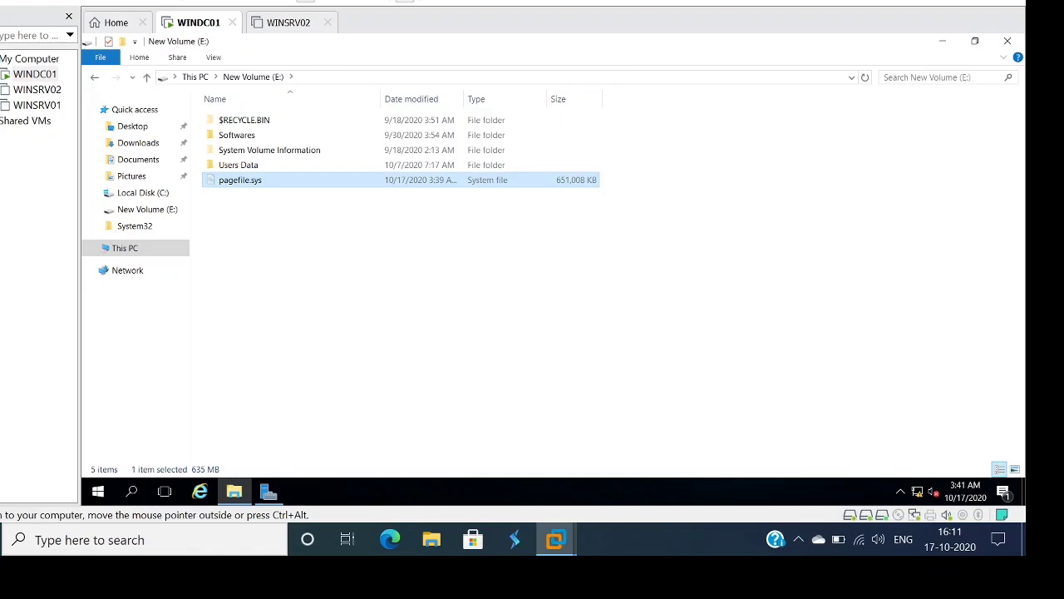
right_click(272, 184)
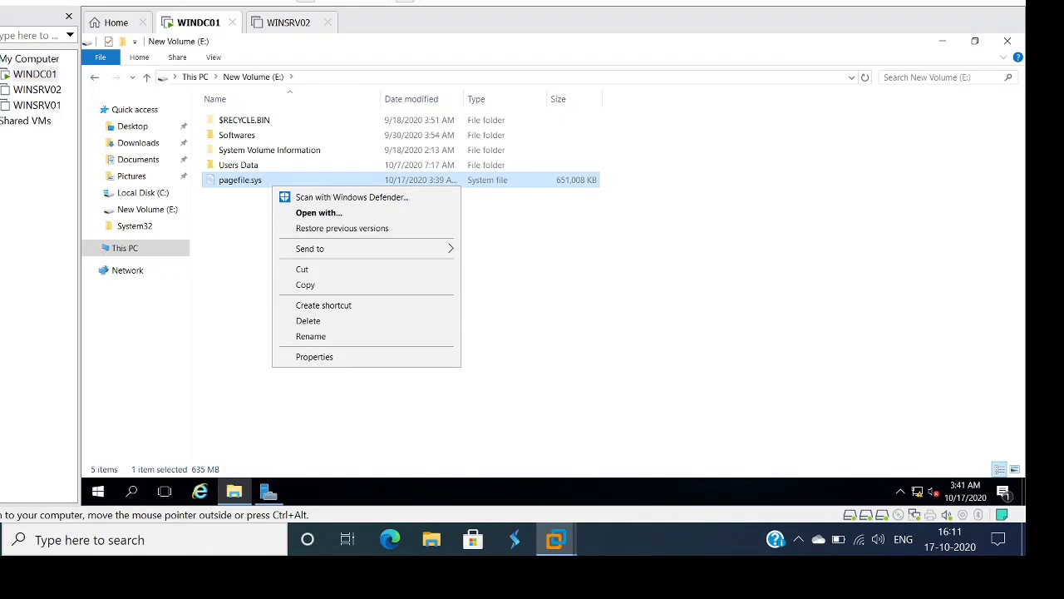